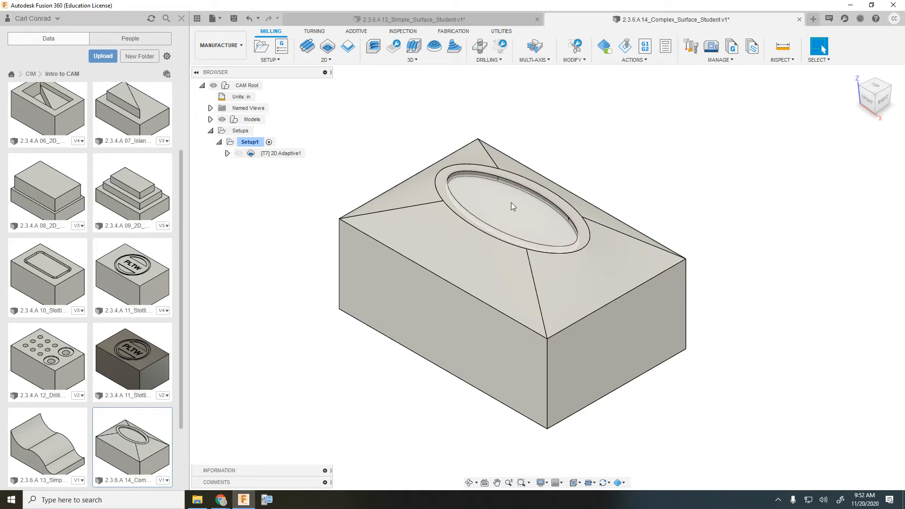
Review the machine, work coordinate system and model settings of Setup1, then close them
left_click(266, 154)
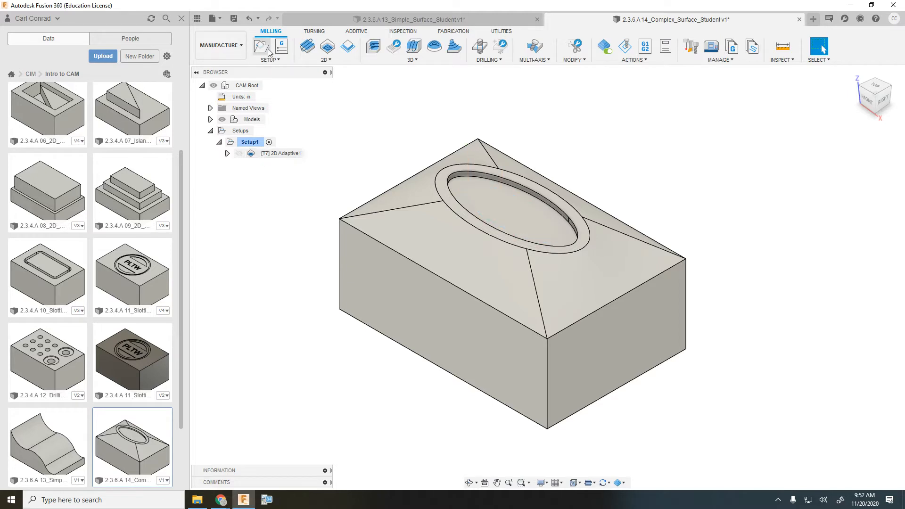
left_click(245, 144)
double_click(251, 142)
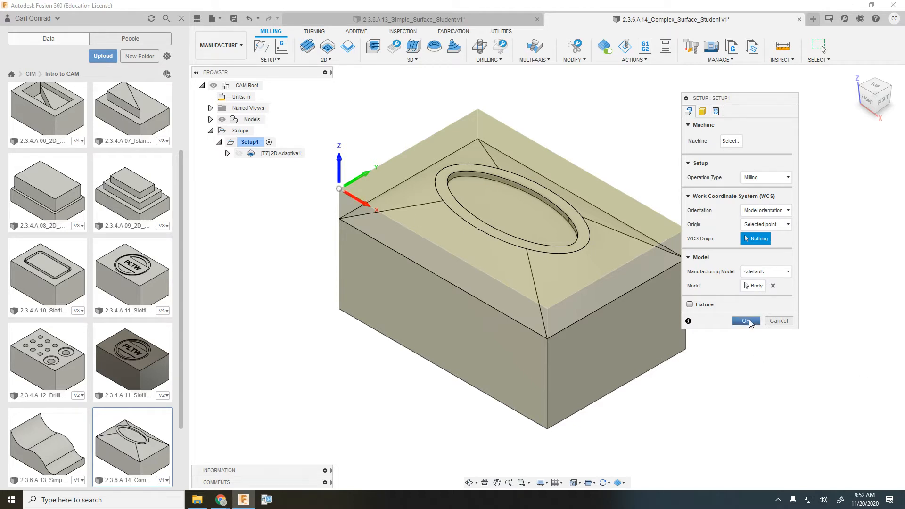
left_click(747, 322)
left_click(333, 379)
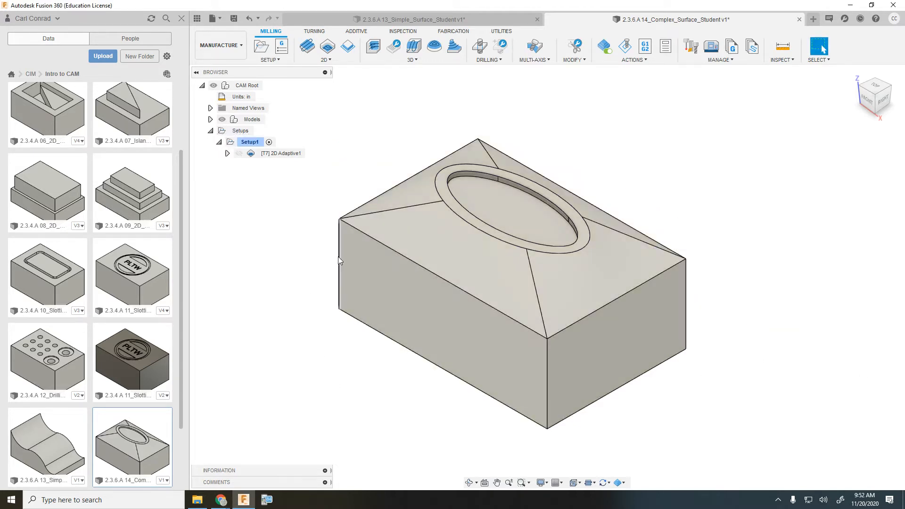
Start a 3D Parallel operation and assign tool 5, the T5 1/4 Ballnose from the DHS_Shopbot library
left_click(414, 59)
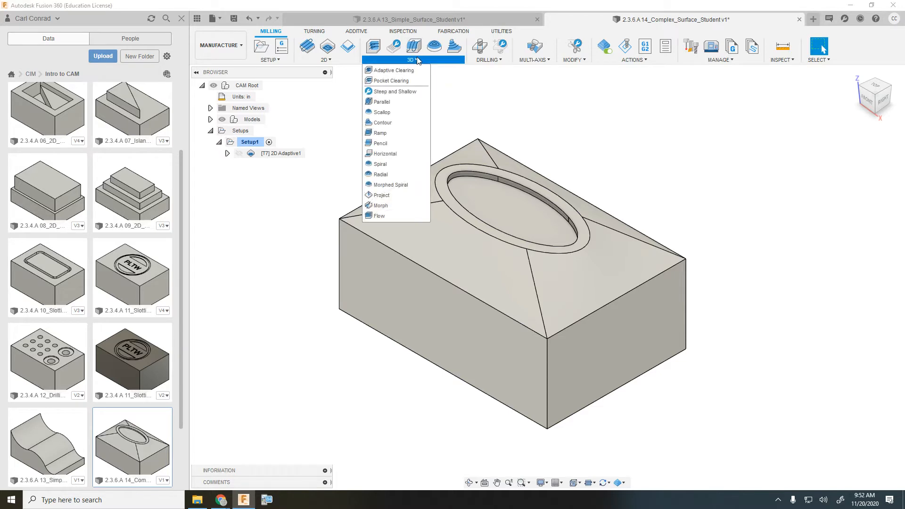
left_click(387, 104)
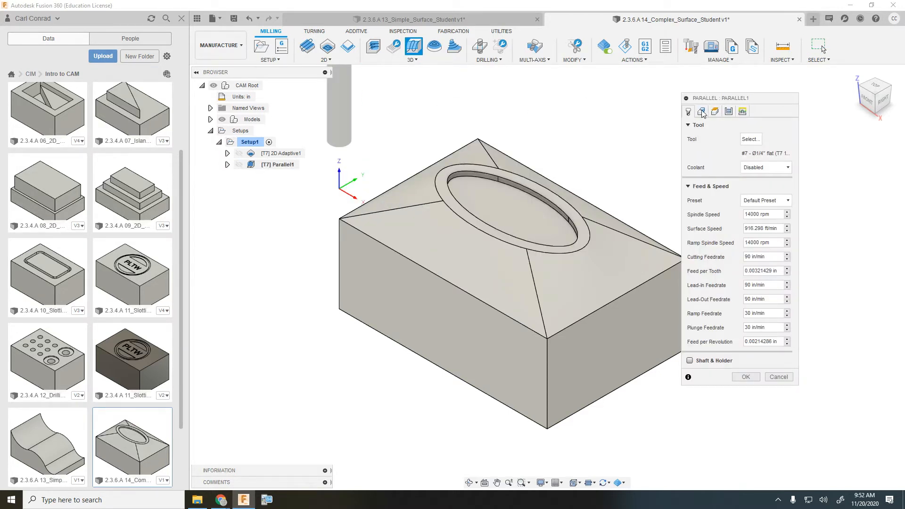
left_click(749, 139)
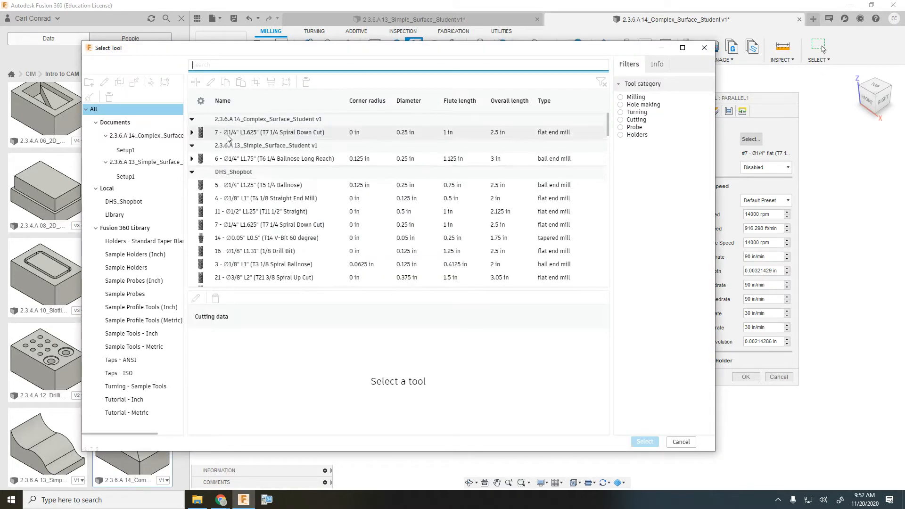
left_click(231, 186)
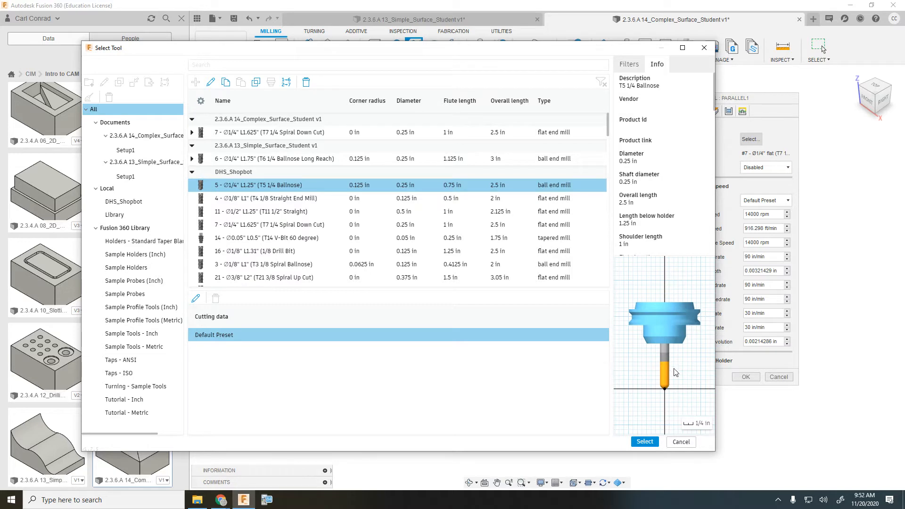
left_click(645, 441)
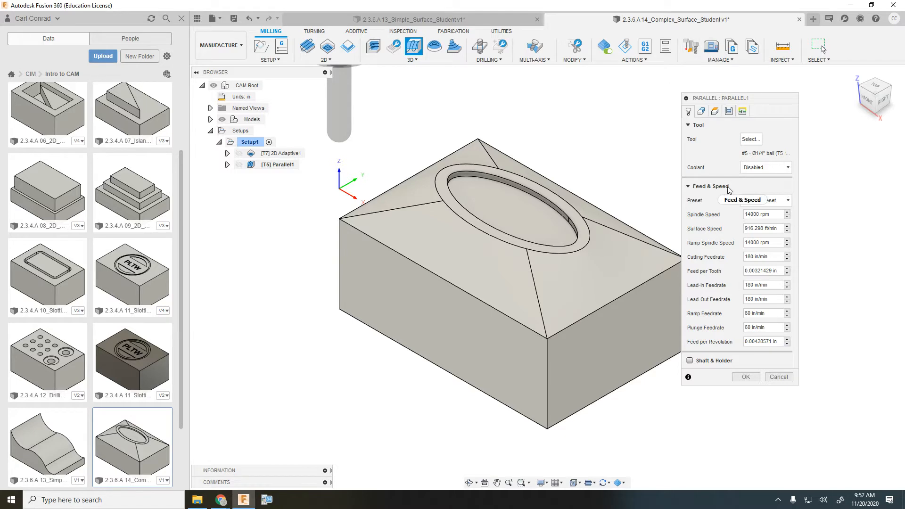
Bound the Parallel machining area by selection, using the raised oval's outer edge and the block's upper rectangular perimeter, and generate the toolpath
left_click(702, 112)
left_click(770, 140)
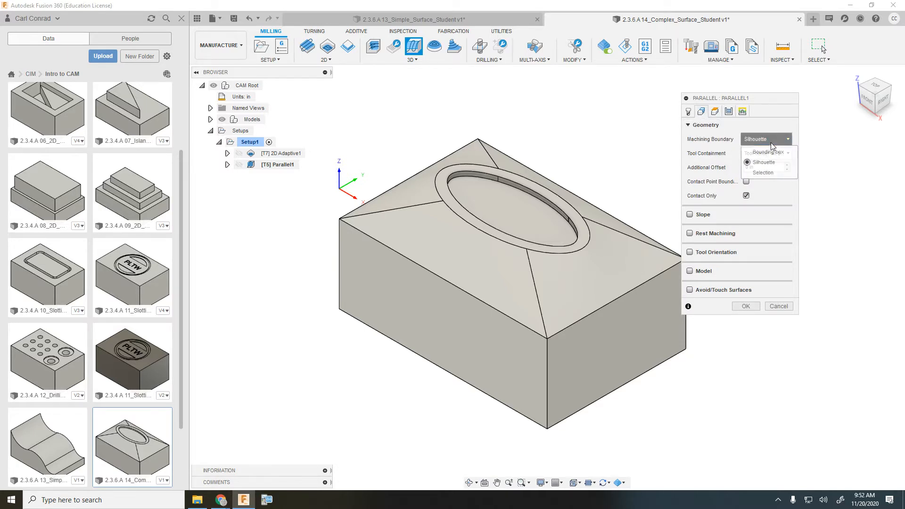
left_click(763, 173)
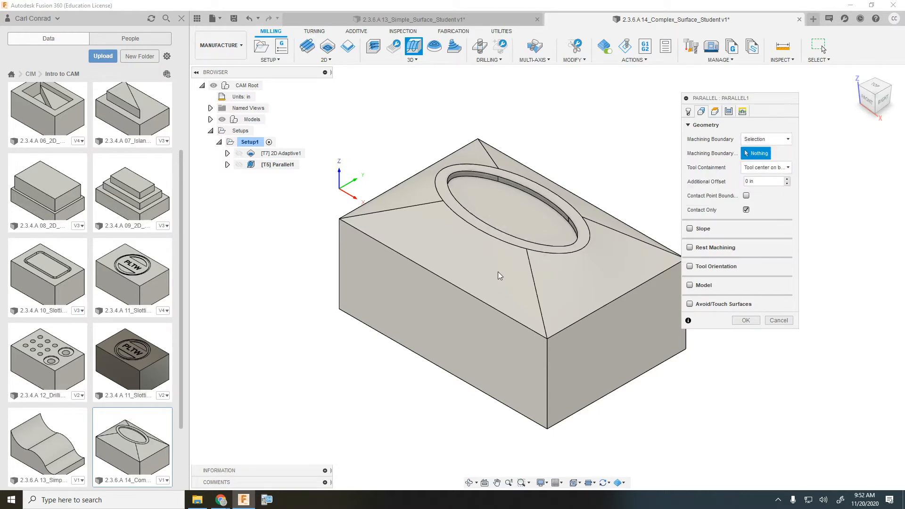
left_click(501, 242)
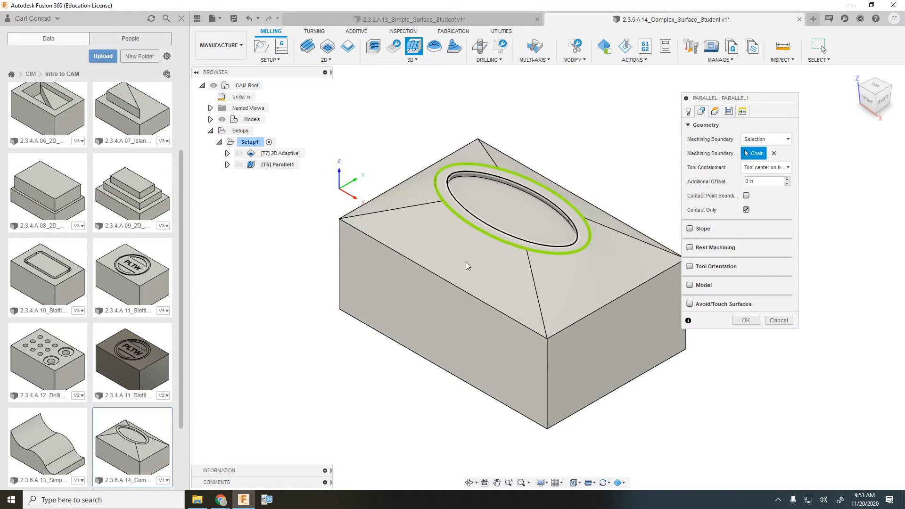
left_click(450, 286)
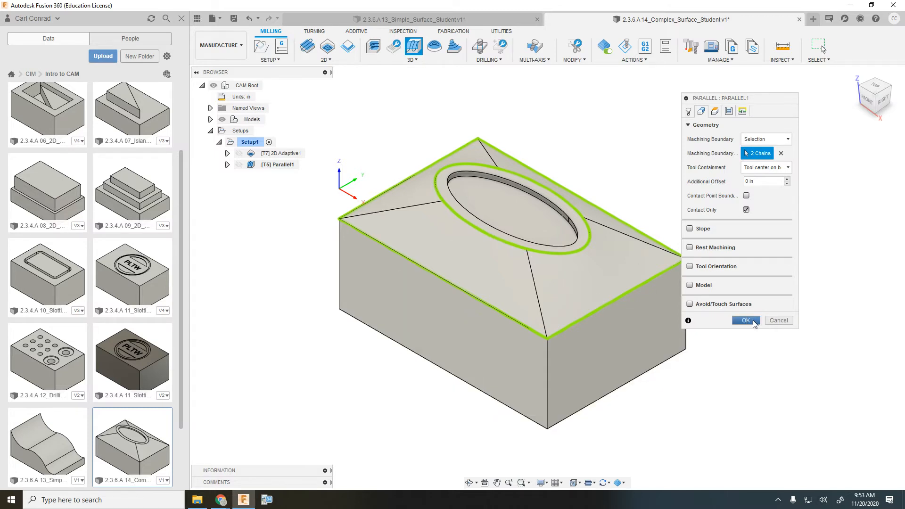
left_click(746, 320)
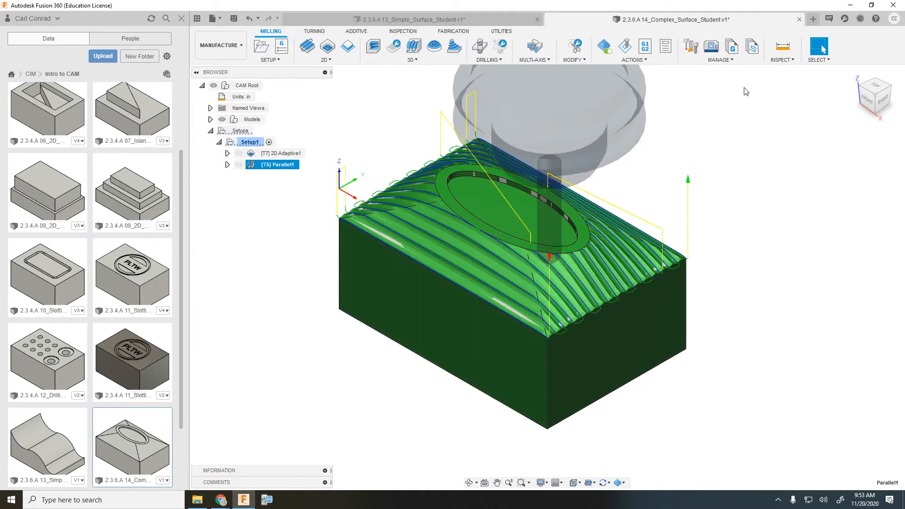
Examine the parallel toolpath on the sloped surfaces from the top view and the home view
left_click(874, 86)
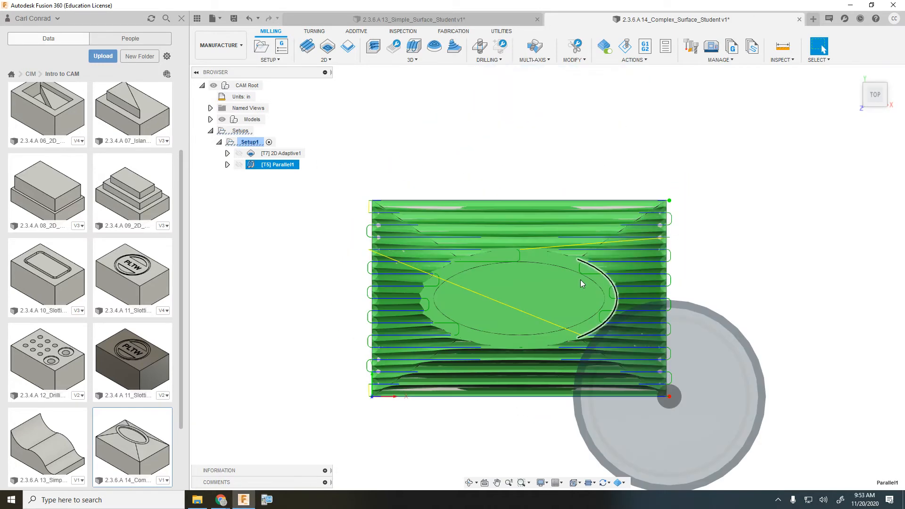
scroll(580, 283, "up", 2)
scroll(554, 295, "down", 2)
scroll(581, 287, "up", 3)
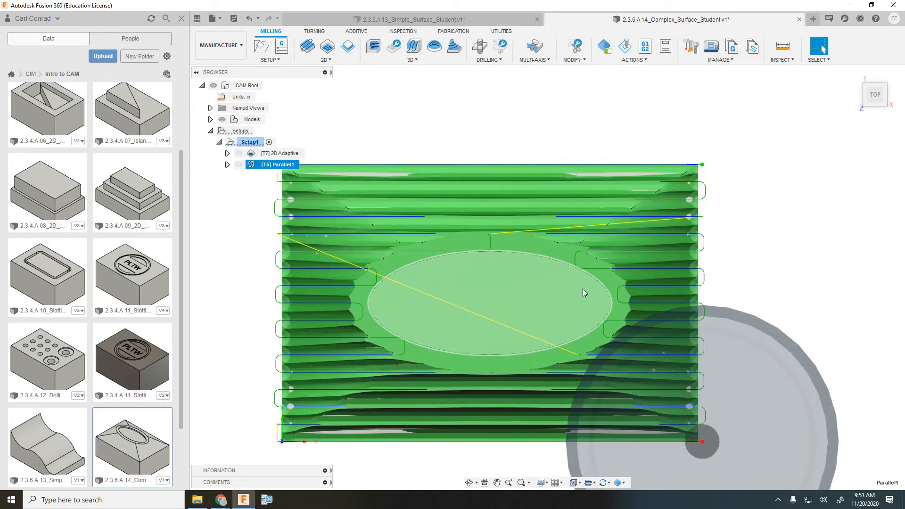
scroll(438, 273, "down", 1)
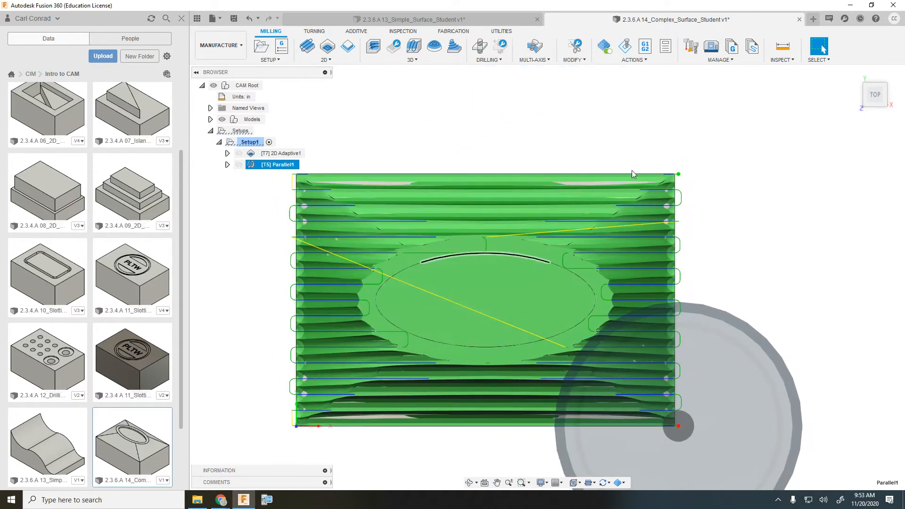
left_click(888, 108)
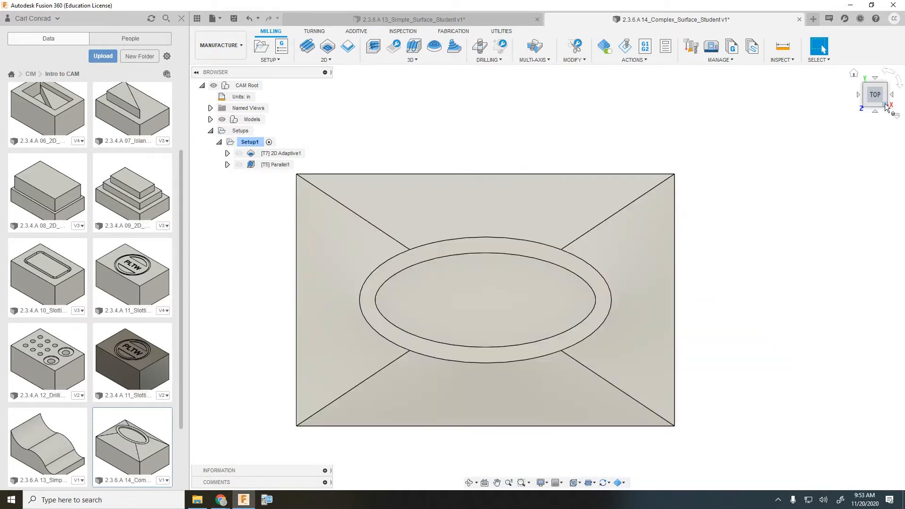
left_click(854, 73)
left_click(278, 165)
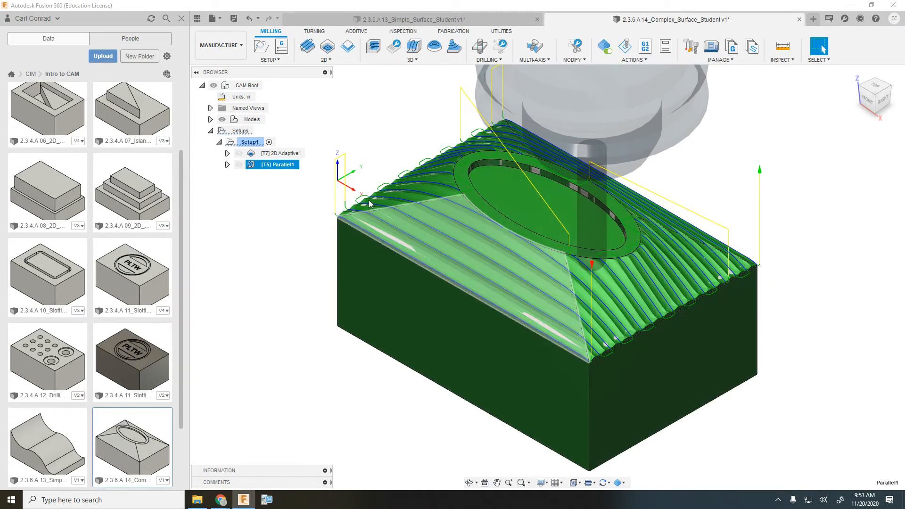
right_click(270, 165)
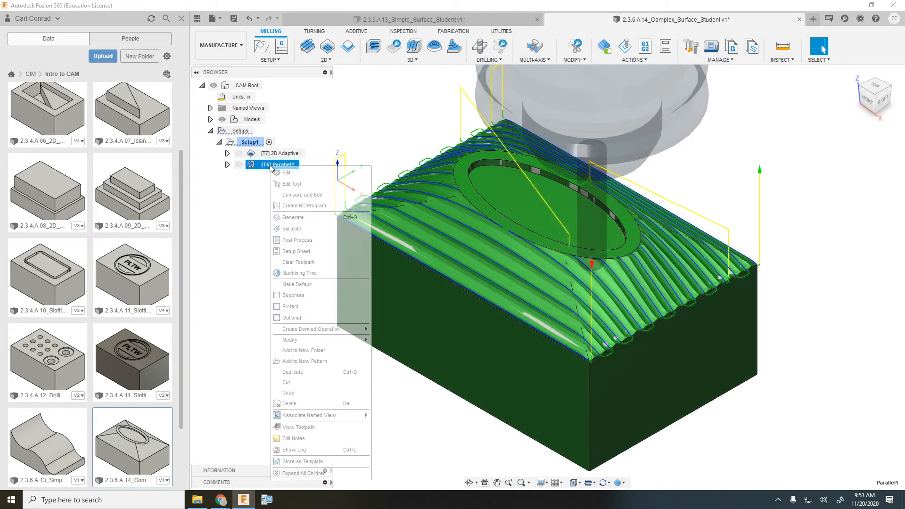
left_click(226, 232)
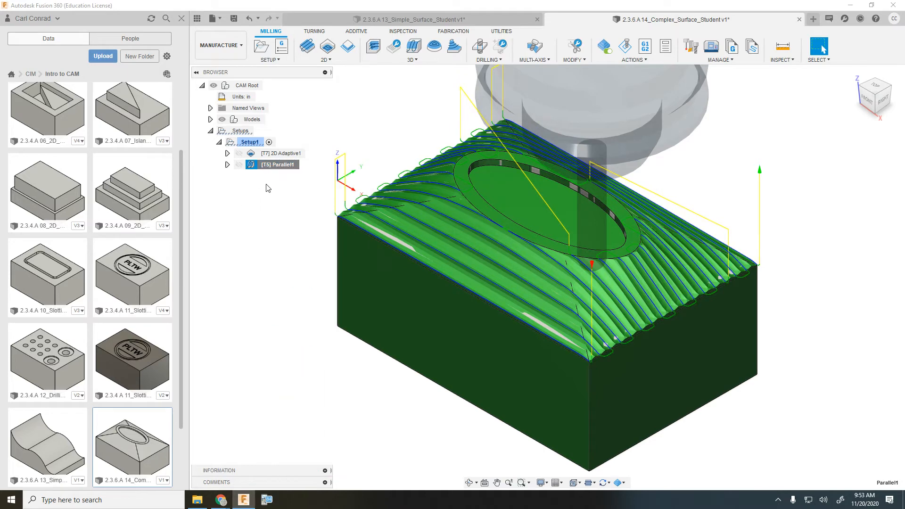
Edit the Parallel operation and turn off Contact Only in its geometry settings
right_click(281, 166)
left_click(292, 173)
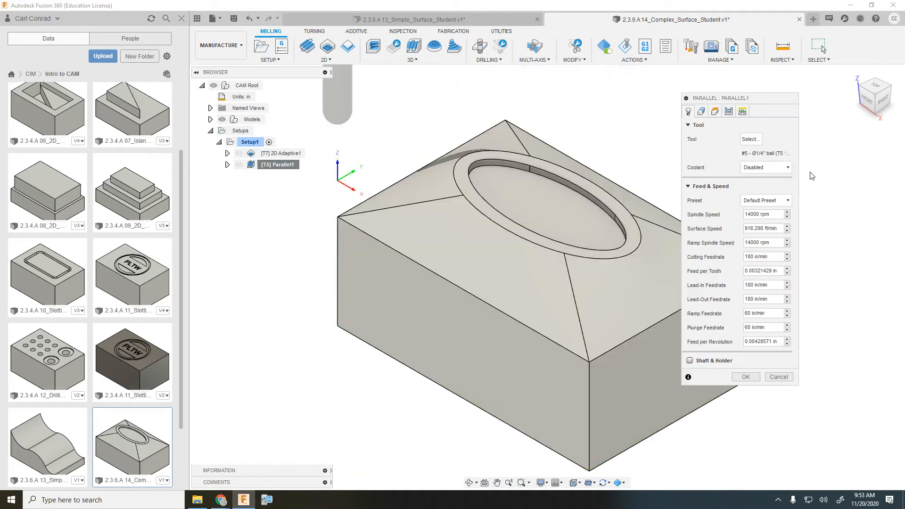
left_click(715, 112)
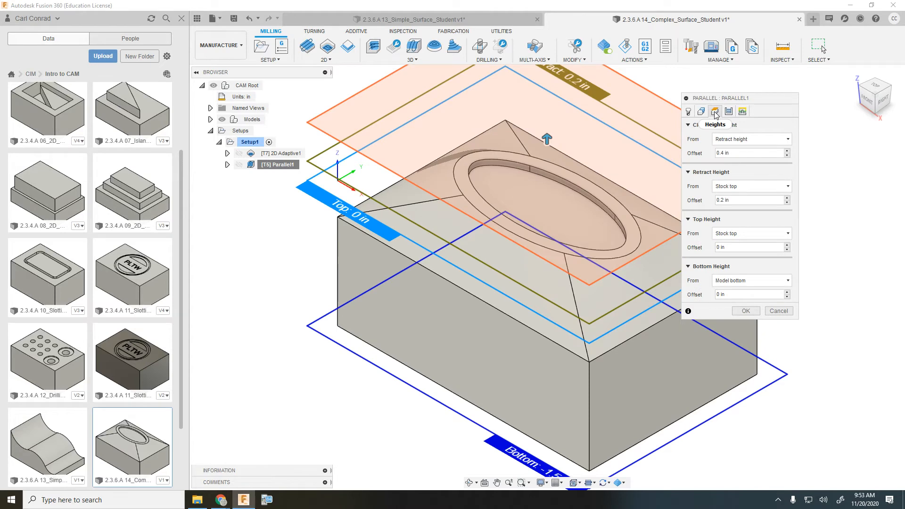
left_click(688, 112)
left_click(701, 112)
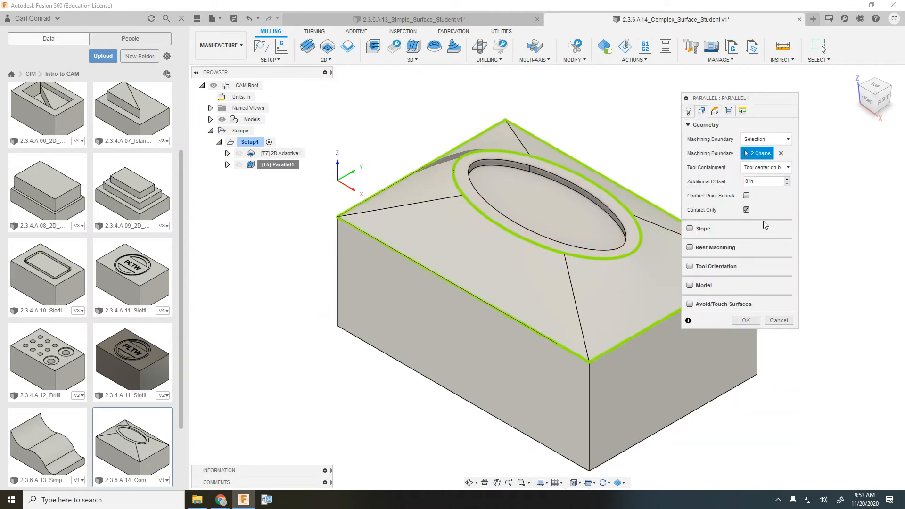
left_click(746, 210)
Reference the operation's bottom height from Stock top with an offset of 0.375 in
left_click(714, 114)
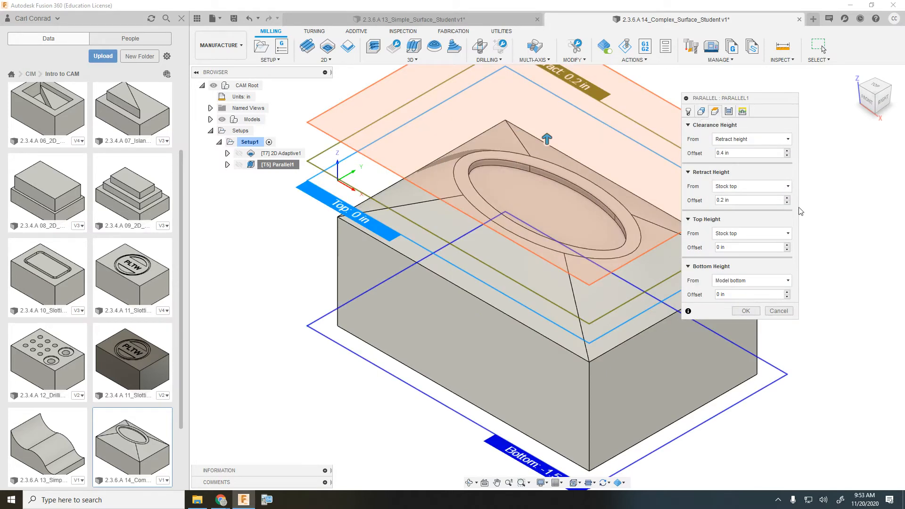
left_click(747, 282)
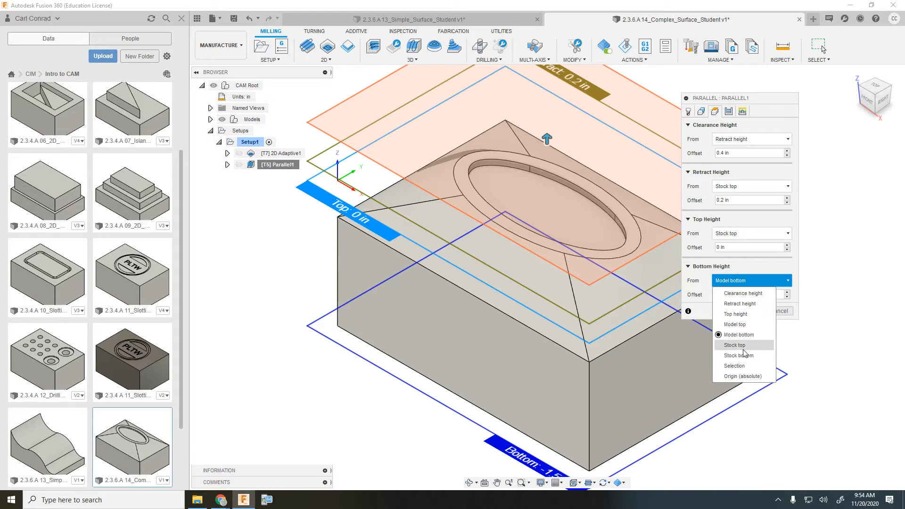
left_click(743, 346)
left_click(738, 295)
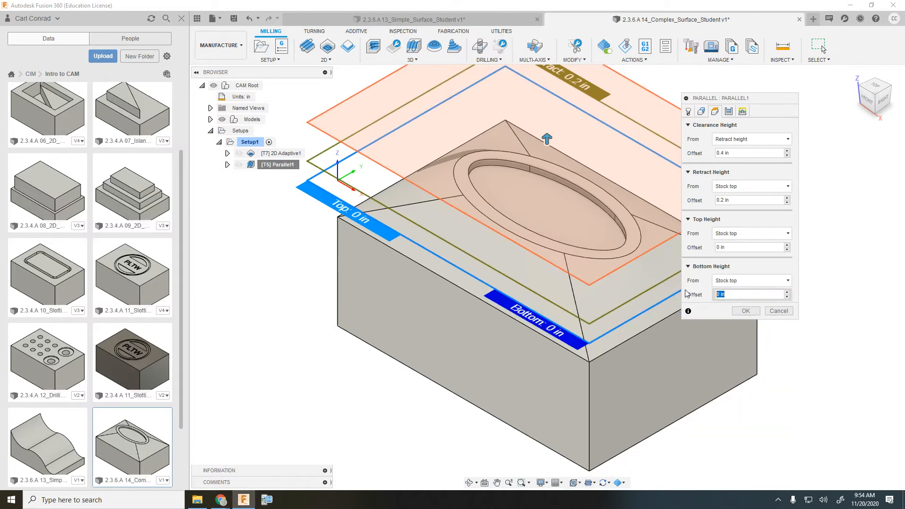
type(".375")
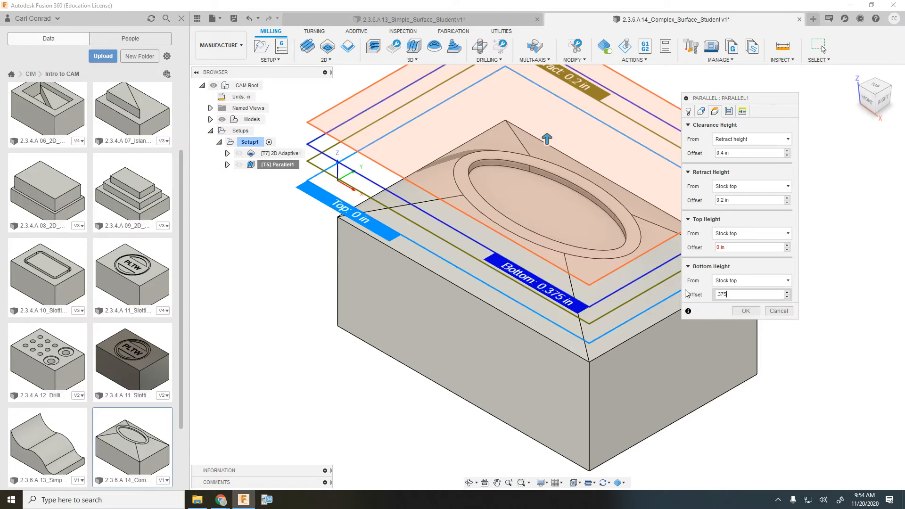
Enable Stock to Leave for the Parallel passes, with radial and axial values of 0.125 in
left_click(729, 111)
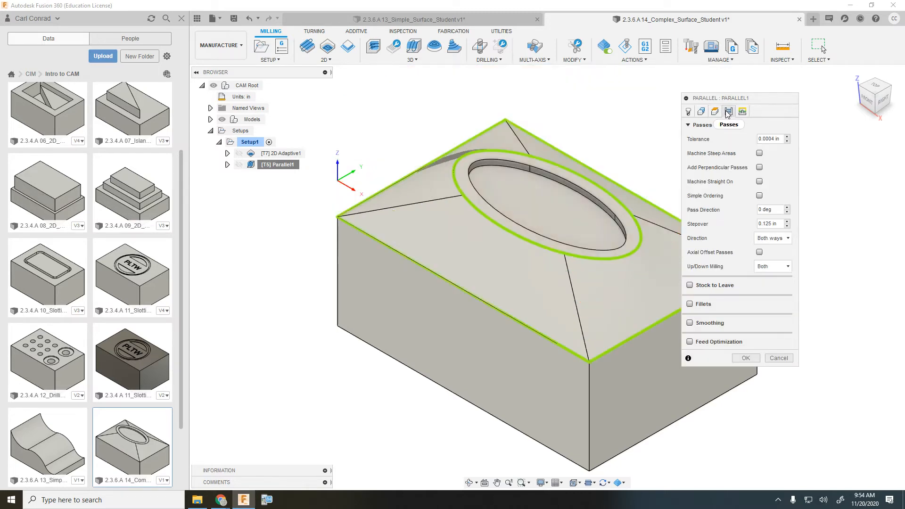
left_click(690, 285)
left_click(771, 297)
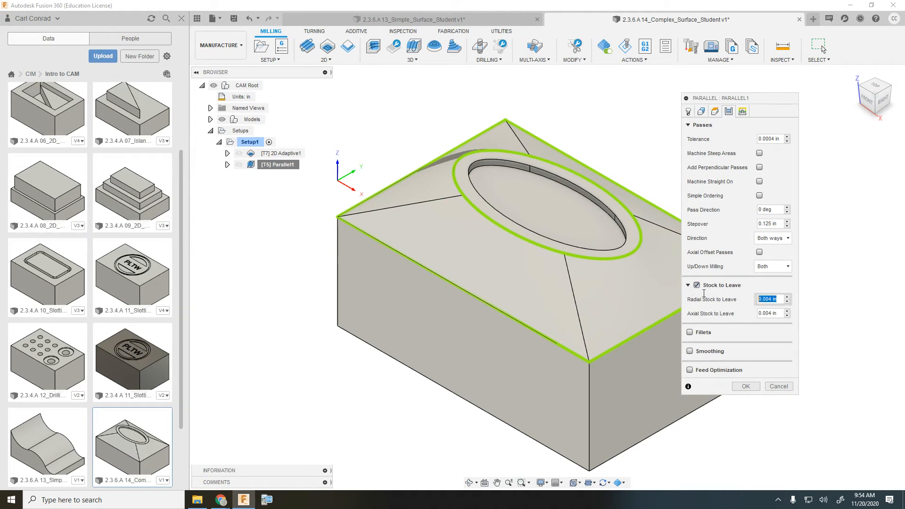
type(".125")
left_click(771, 312)
type(".1")
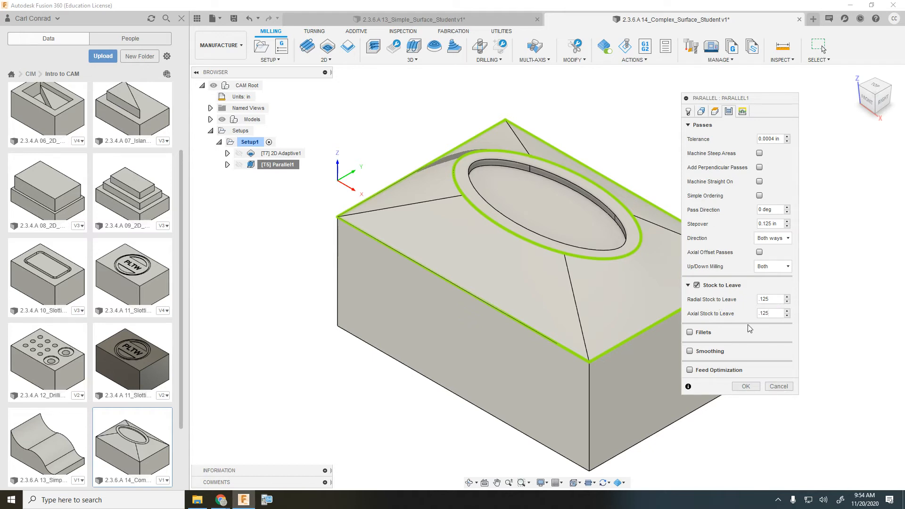
left_click(748, 387)
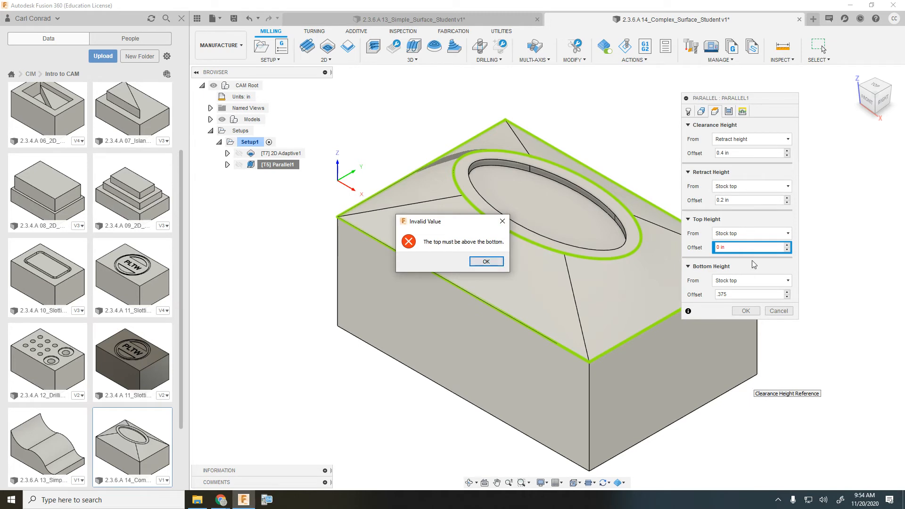
Correct the bottom height offset to -0.375 in from the stock top and regenerate the Parallel toolpath
left_click(486, 261)
left_click(717, 294)
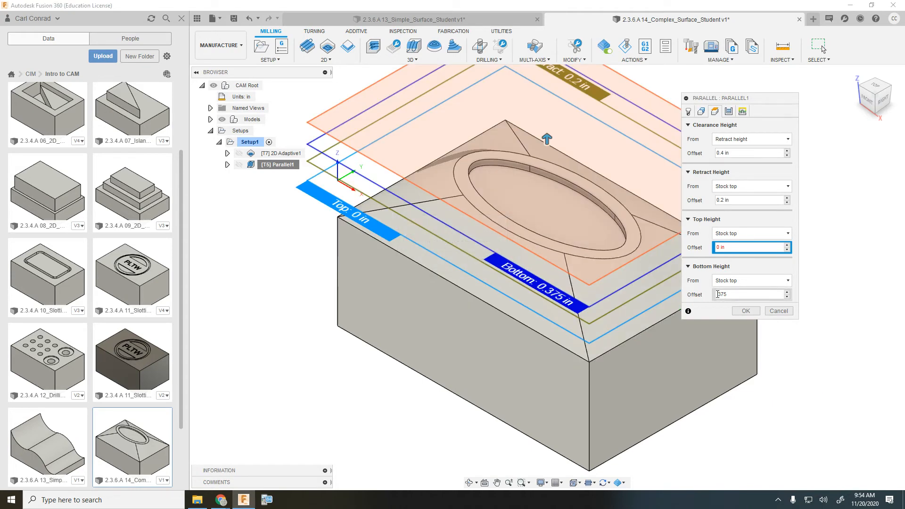
left_click(747, 311)
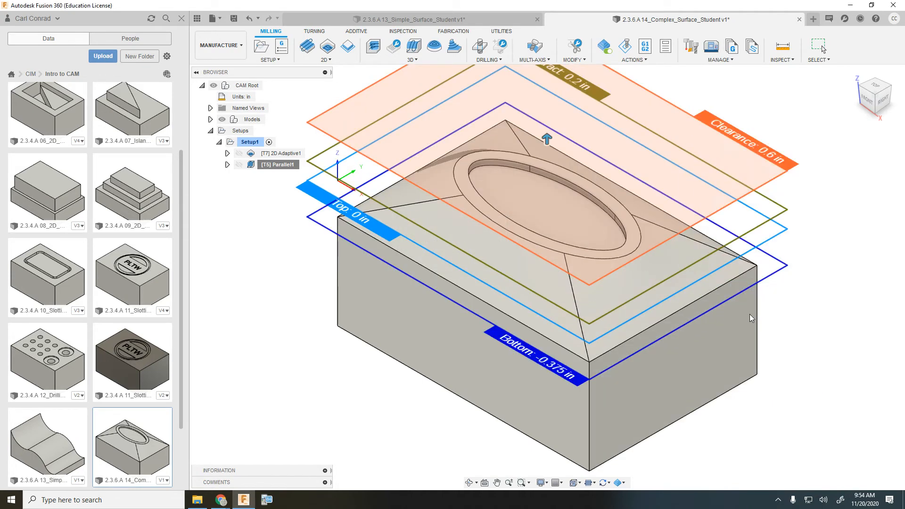
Duplicate the Parallel operation within the setup
left_click(867, 101)
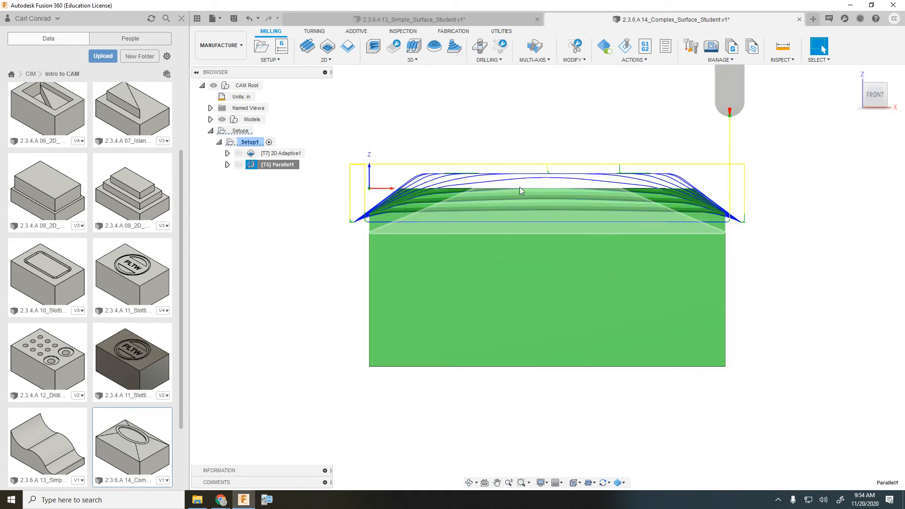
right_click(259, 166)
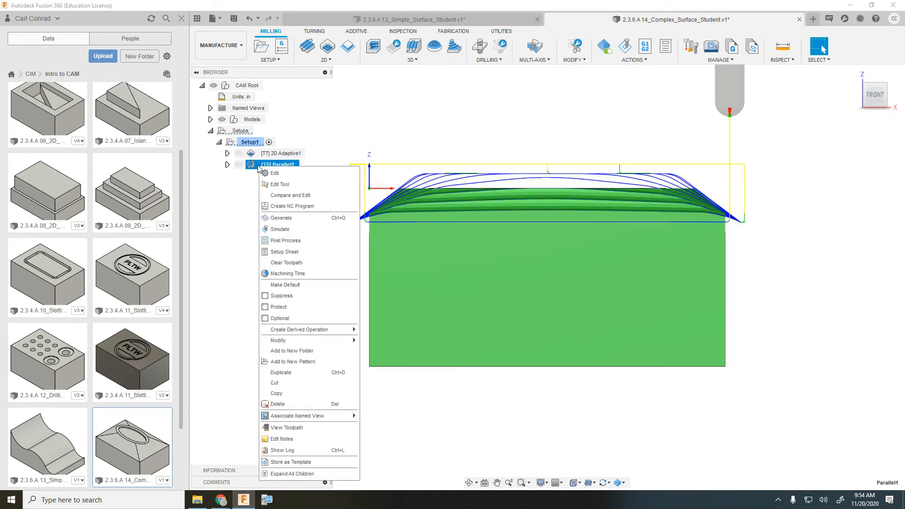
left_click(278, 373)
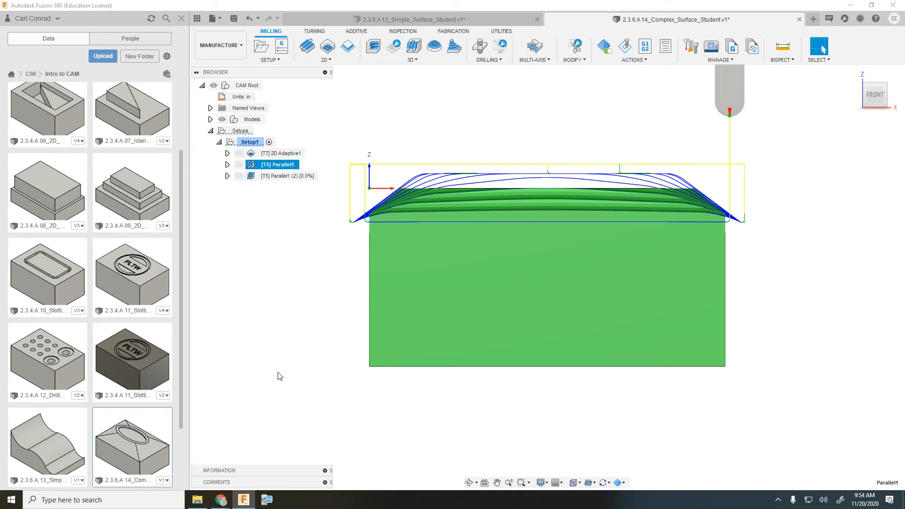
Set the bottom height offset of the duplicated Parallel operation to -0.625 in from the stock top and regenerate its toolpath
right_click(283, 181)
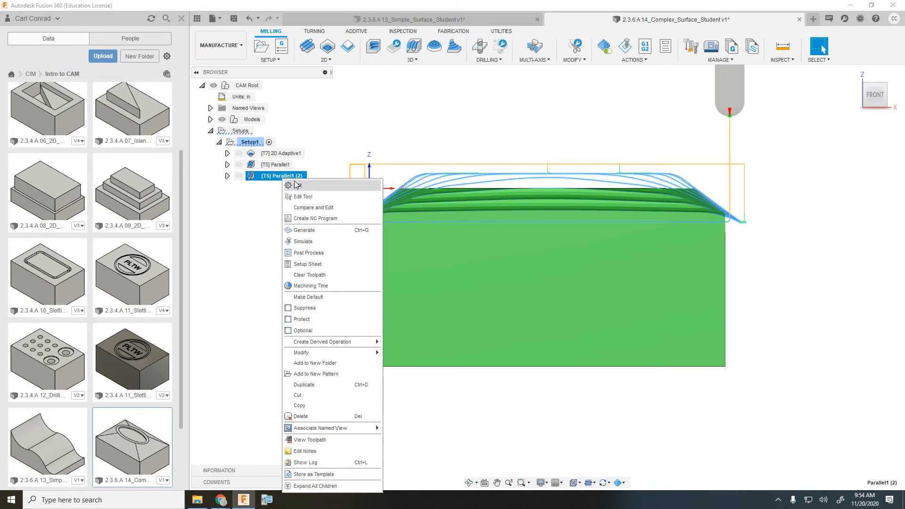
left_click(294, 184)
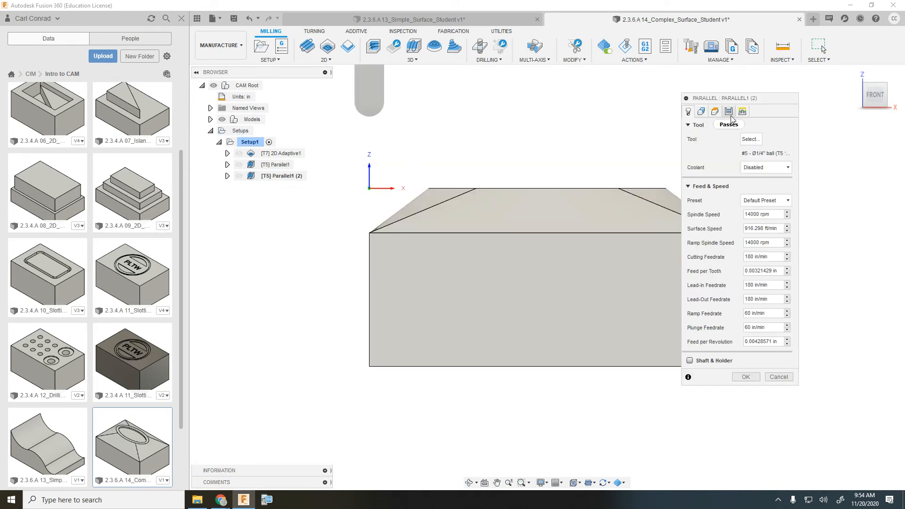
left_click(714, 111)
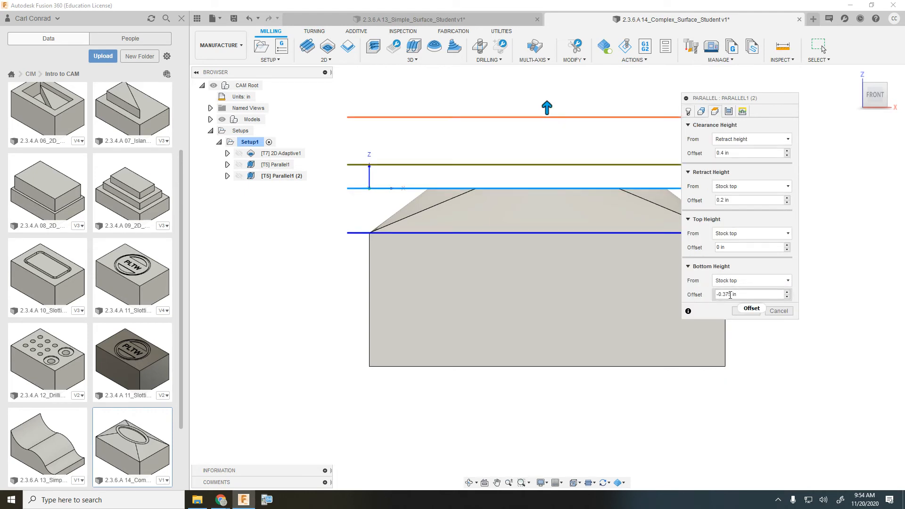
left_click_drag(730, 295, 691, 284)
type("-.")
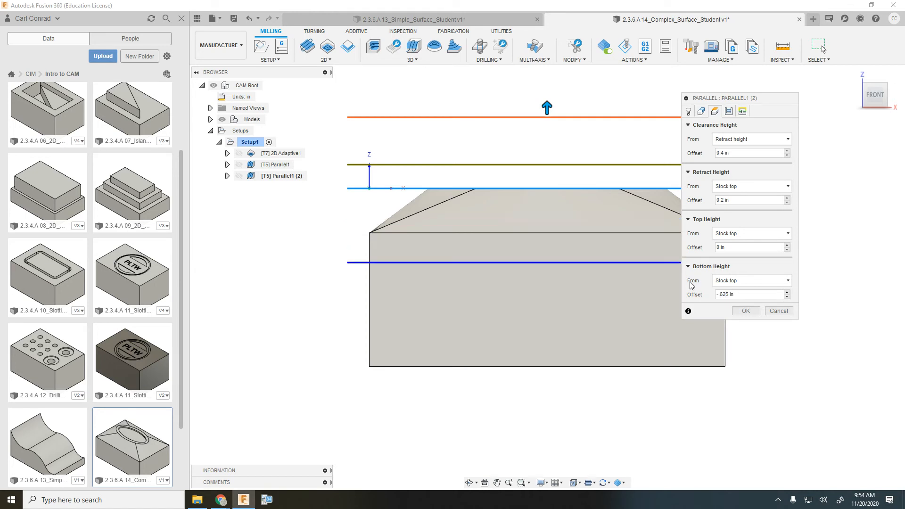
left_click(746, 312)
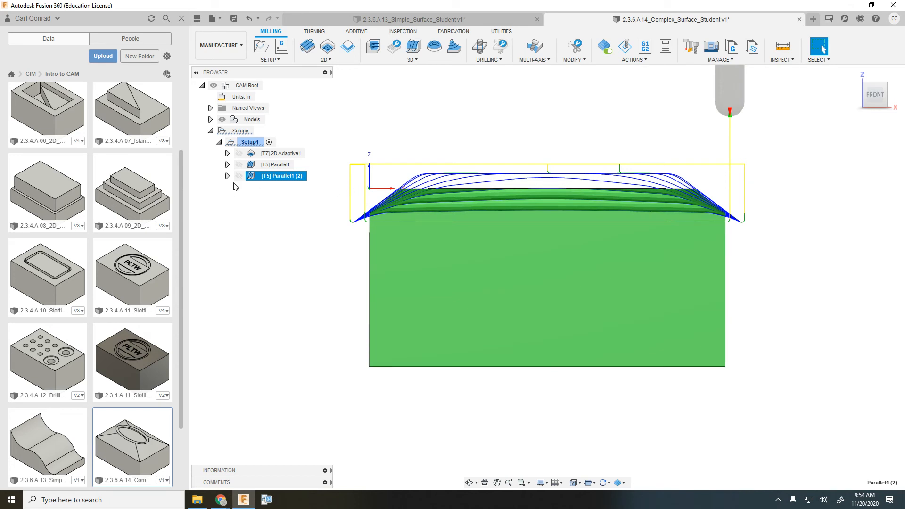
Duplicate the second Parallel operation and turn off Stock to Leave in the passes settings of the new copy
right_click(277, 177)
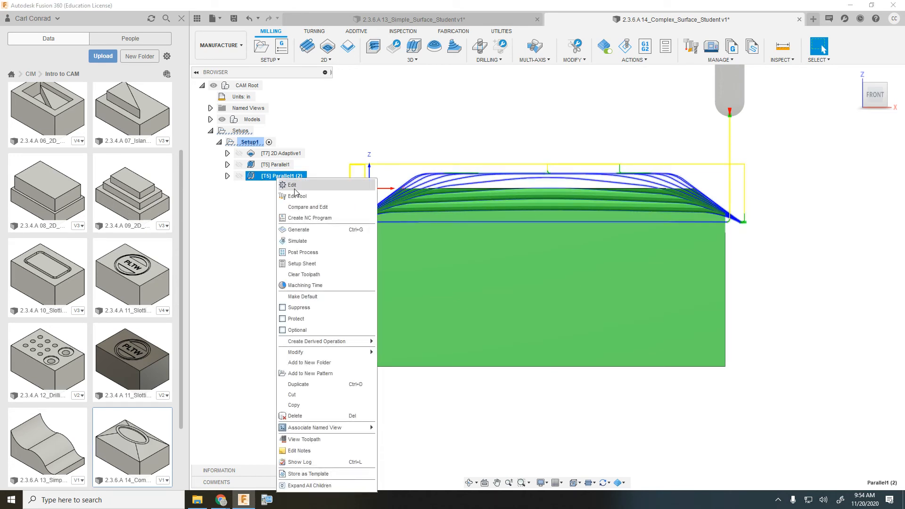
left_click(299, 384)
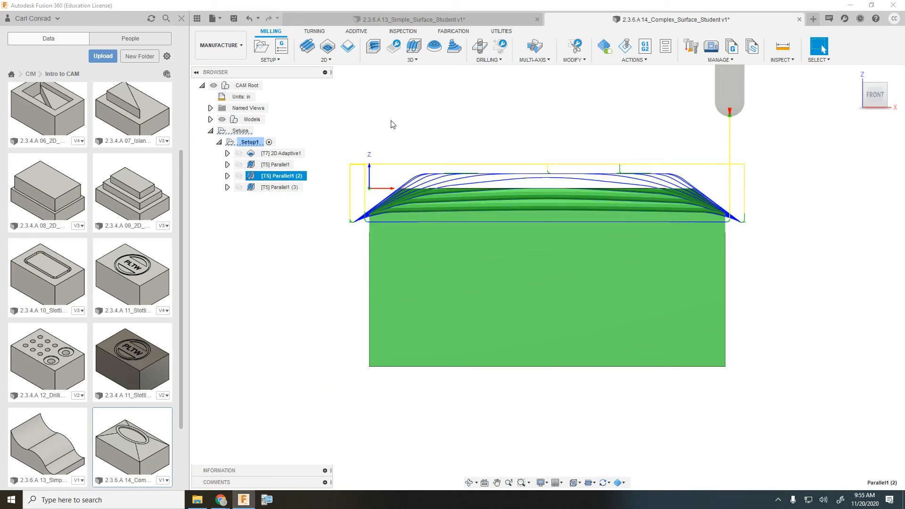
right_click(277, 187)
left_click(297, 196)
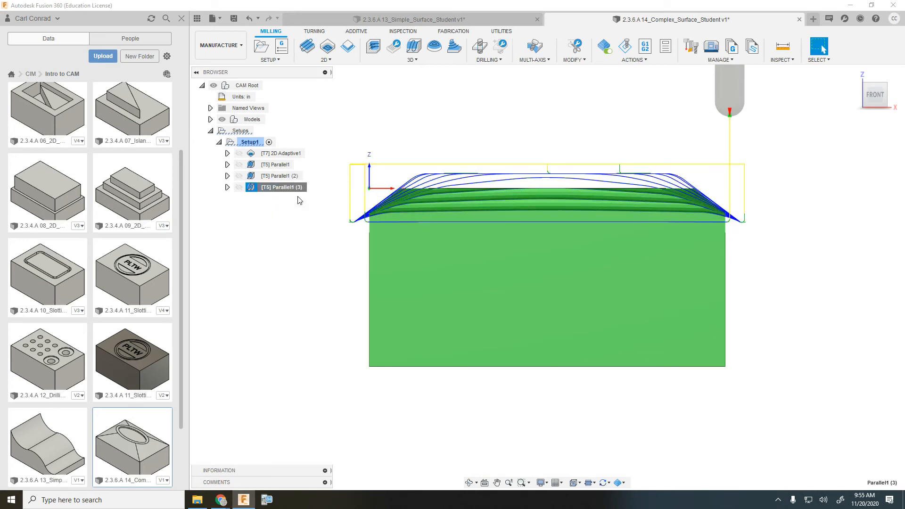
left_click(728, 112)
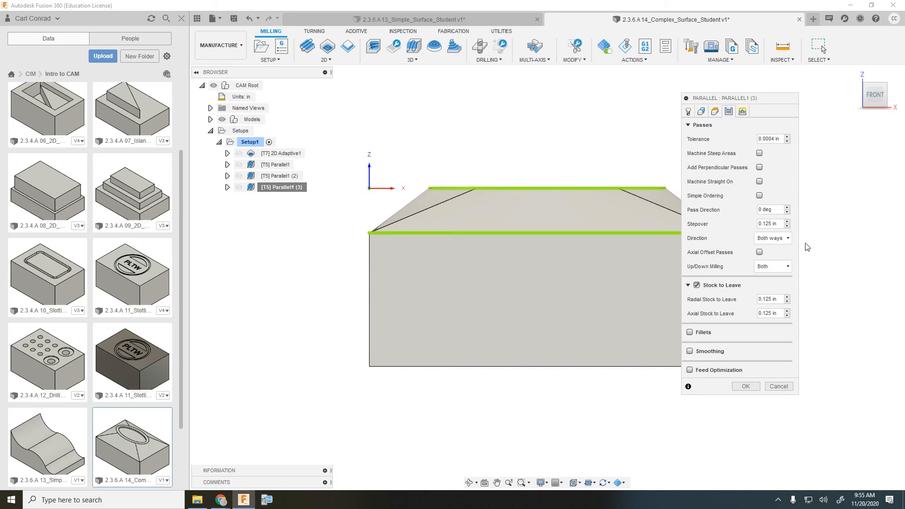
left_click(697, 285)
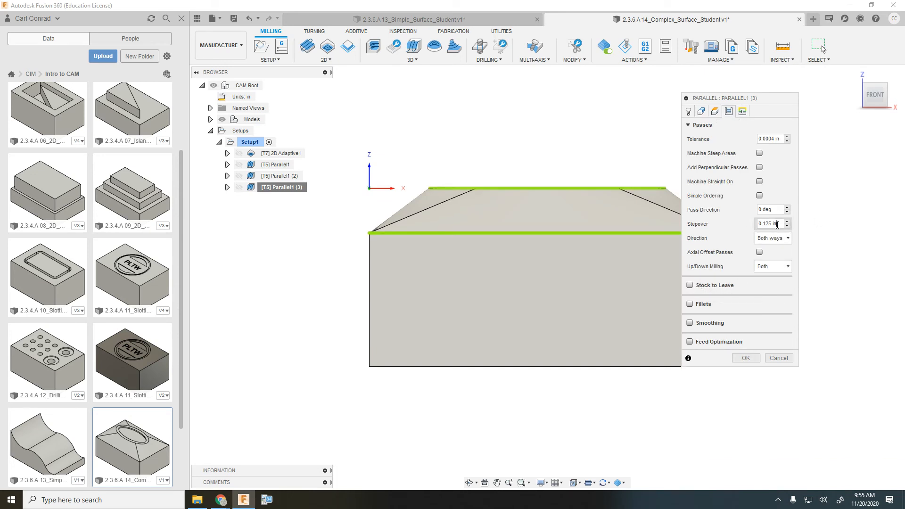
Reduce the stepover of the third Parallel operation and regenerate its toolpath
left_click_drag(777, 224, 695, 218)
key("BackSpace")
left_click_drag(767, 224, 662, 212)
left_click(744, 358)
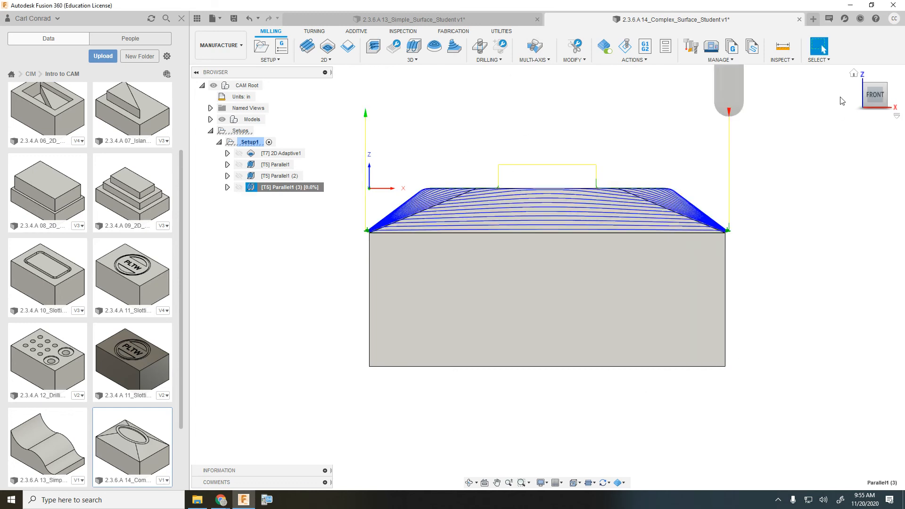
left_click(854, 74)
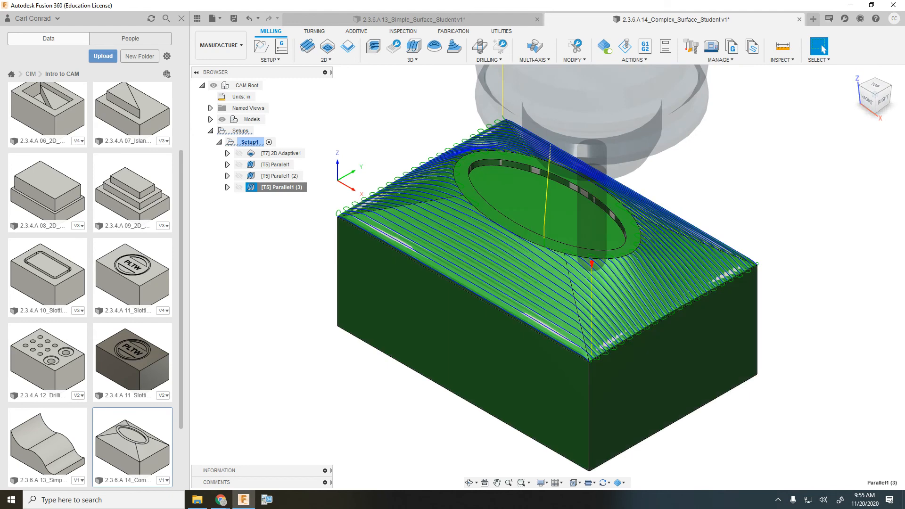
left_click(277, 296)
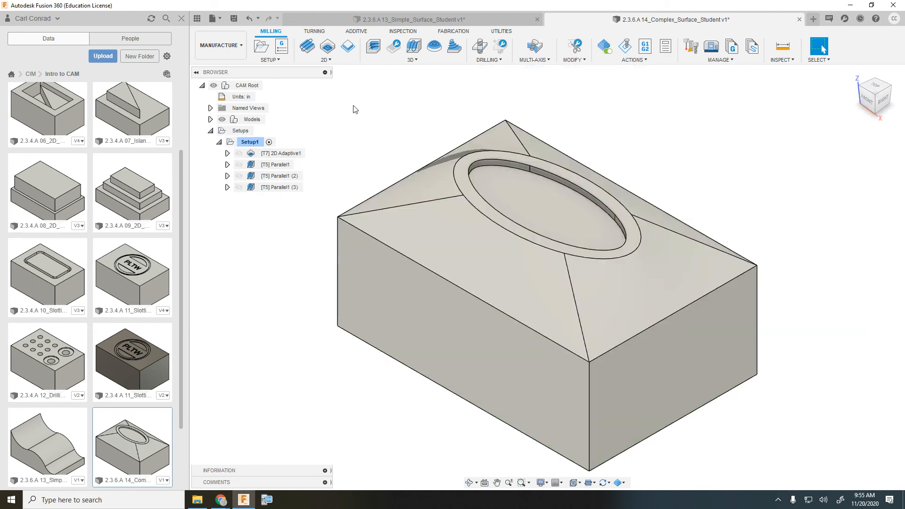
Simulate all of the setup's operations at a faster playback speed and check the machining statistics
left_click(280, 153)
left_click(625, 47)
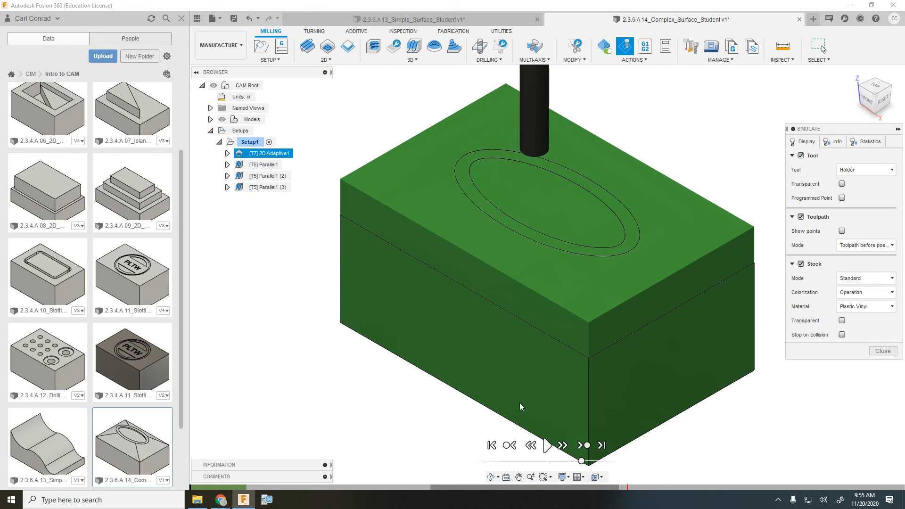
left_click(545, 445)
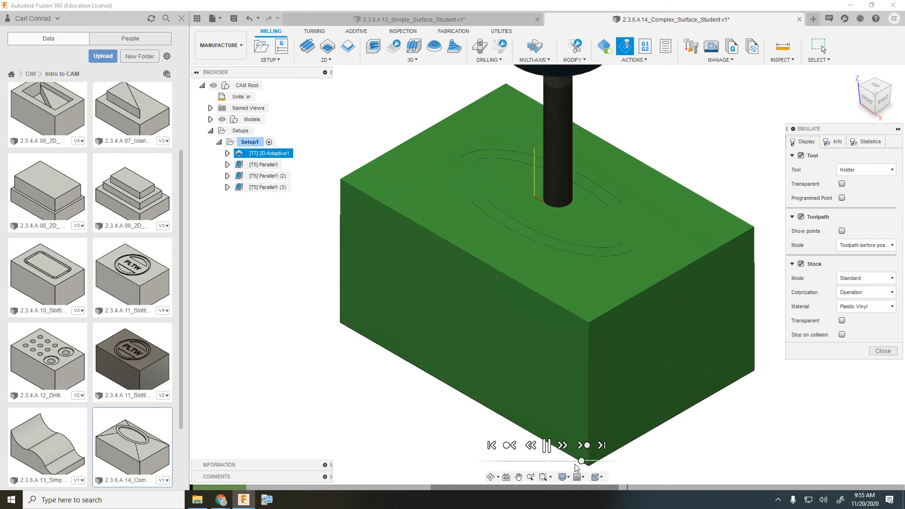
left_click_drag(581, 461, 610, 461)
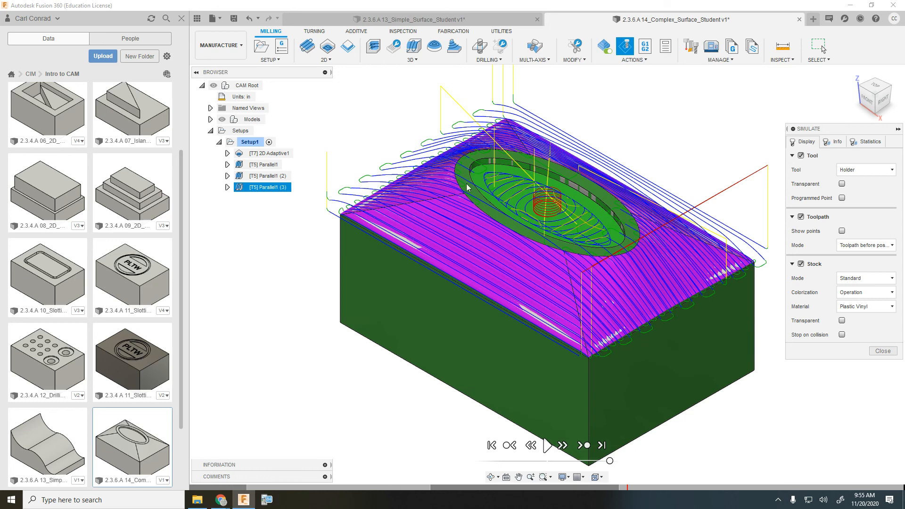
left_click(866, 142)
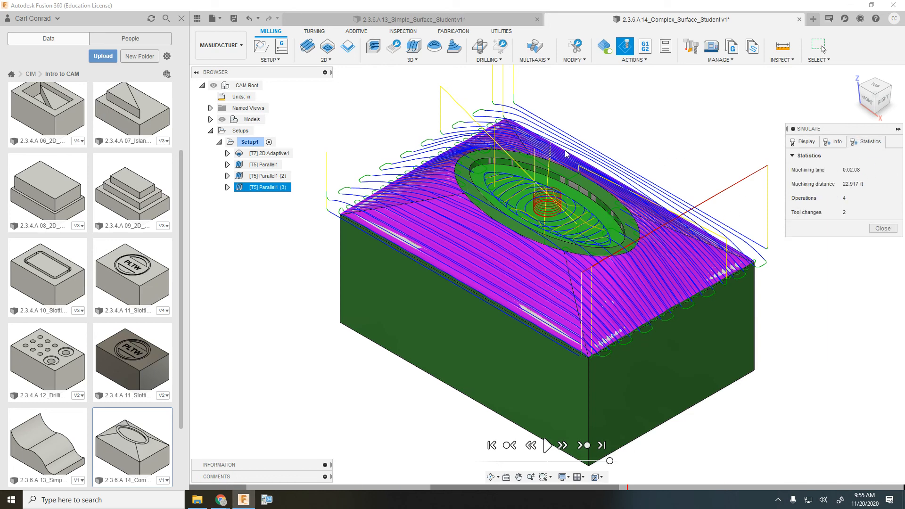
left_click(876, 228)
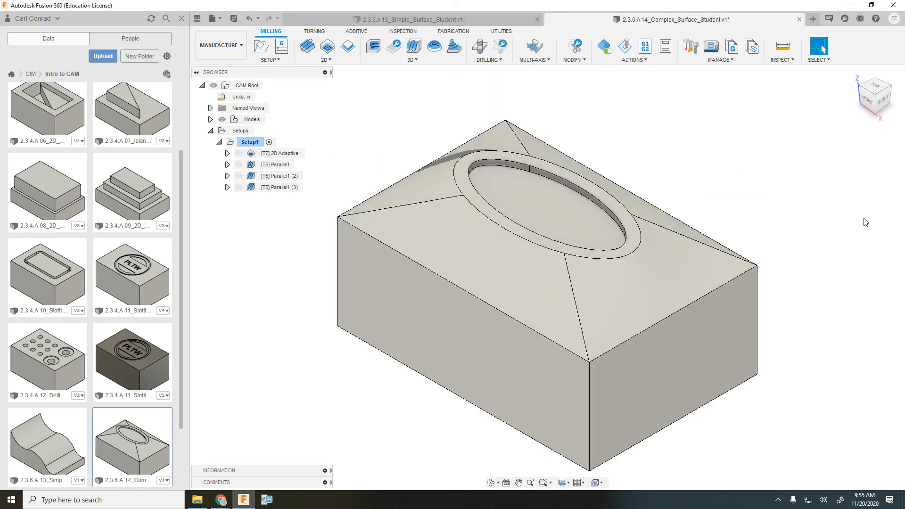
Switch to the Chrome browser
key("alt+Tab")
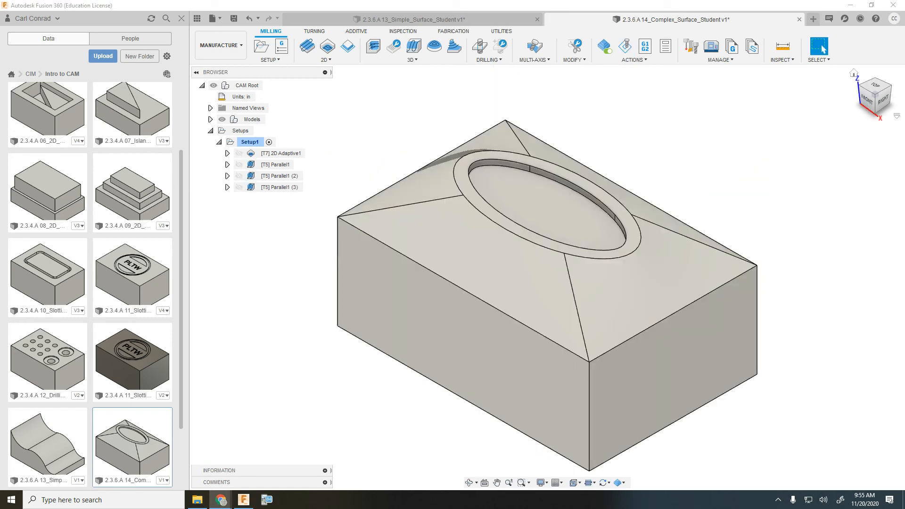